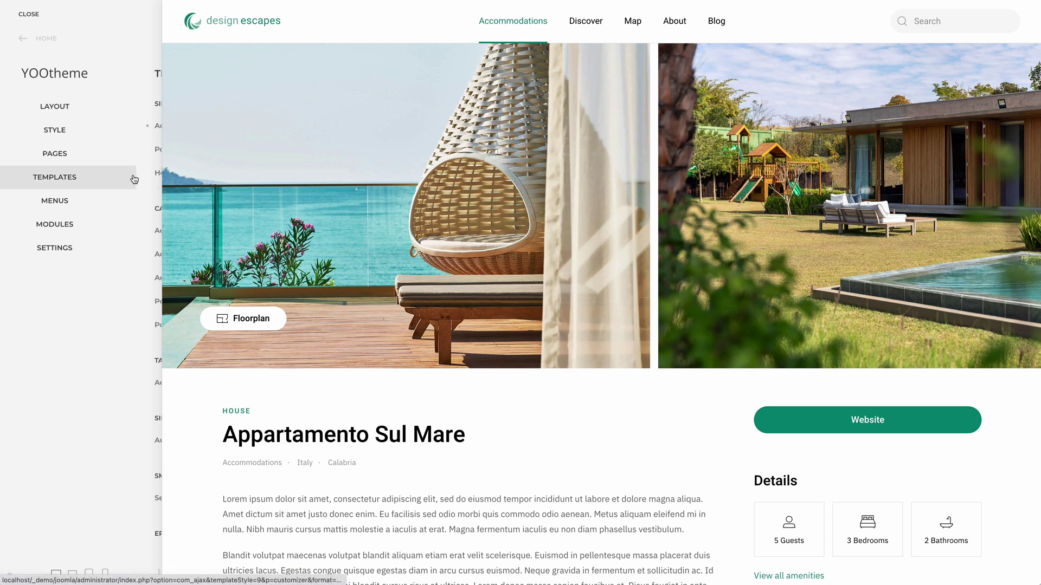
# Show the site templates and view the Accommodation Index template layout.
pyautogui.click(138, 179)
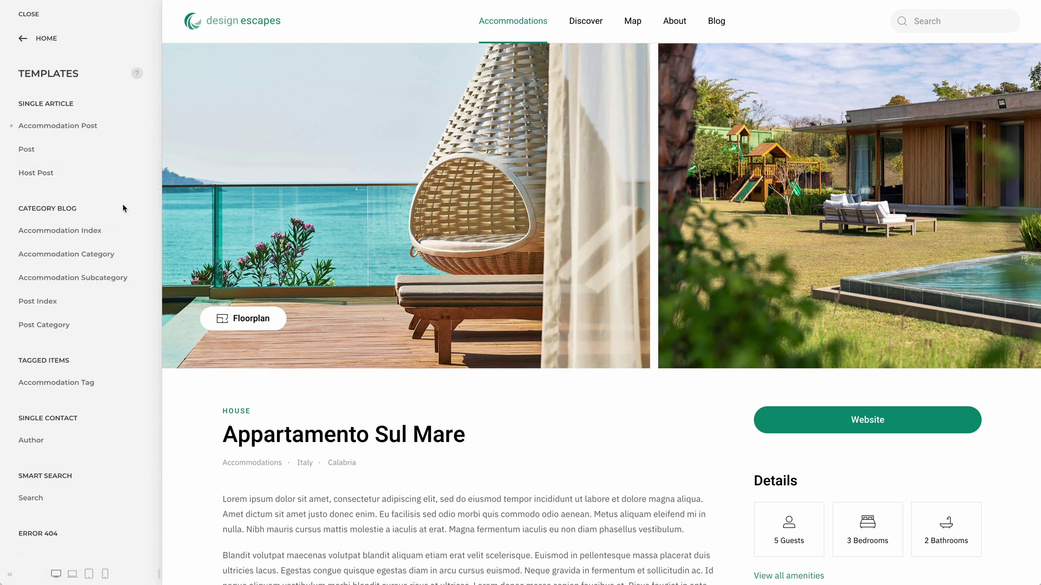
pyautogui.click(115, 233)
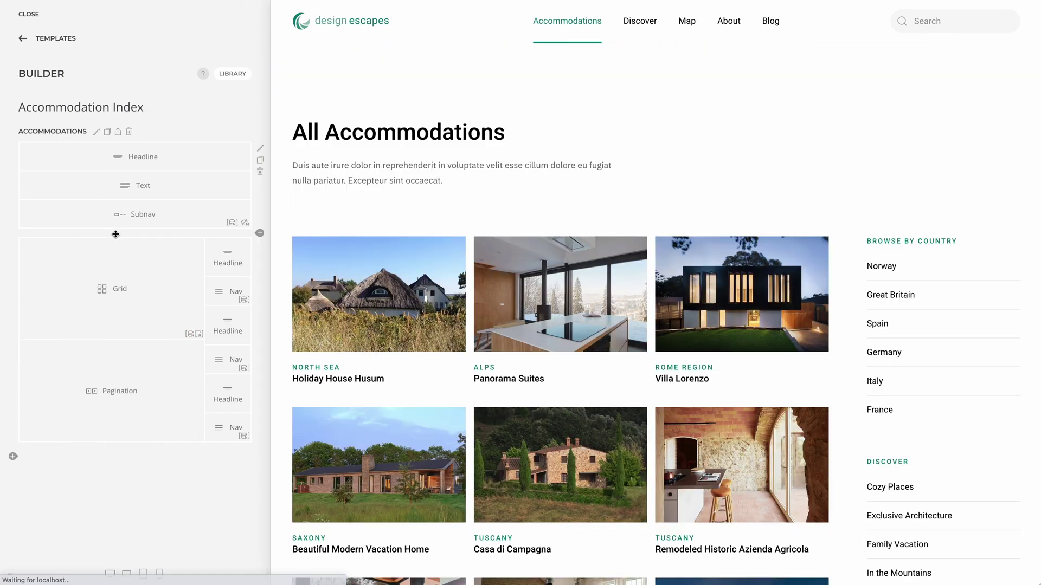
pyautogui.click(50, 39)
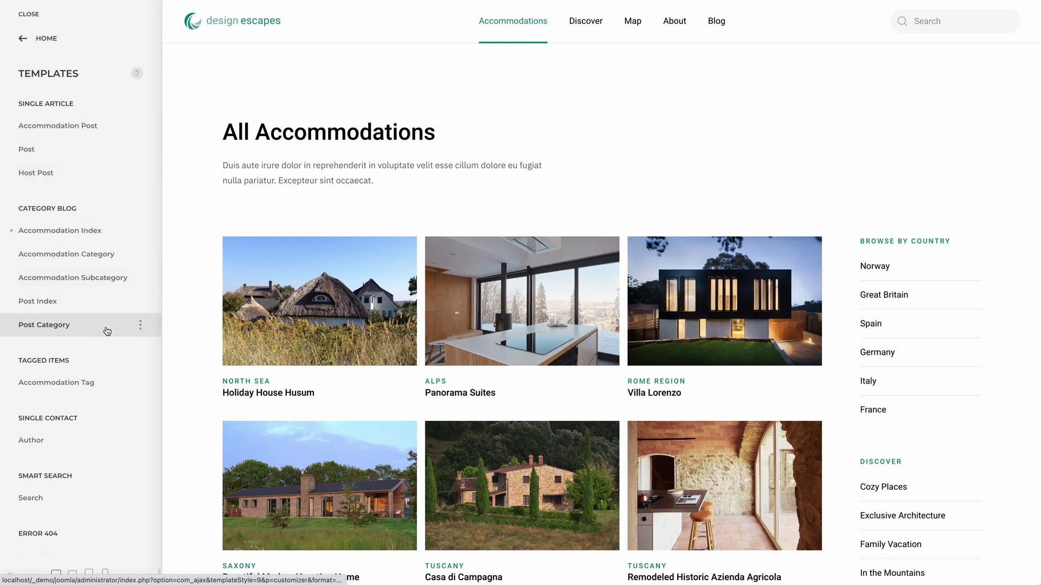
# View the Post Category template layout, then open the Author template's layout.
pyautogui.click(105, 327)
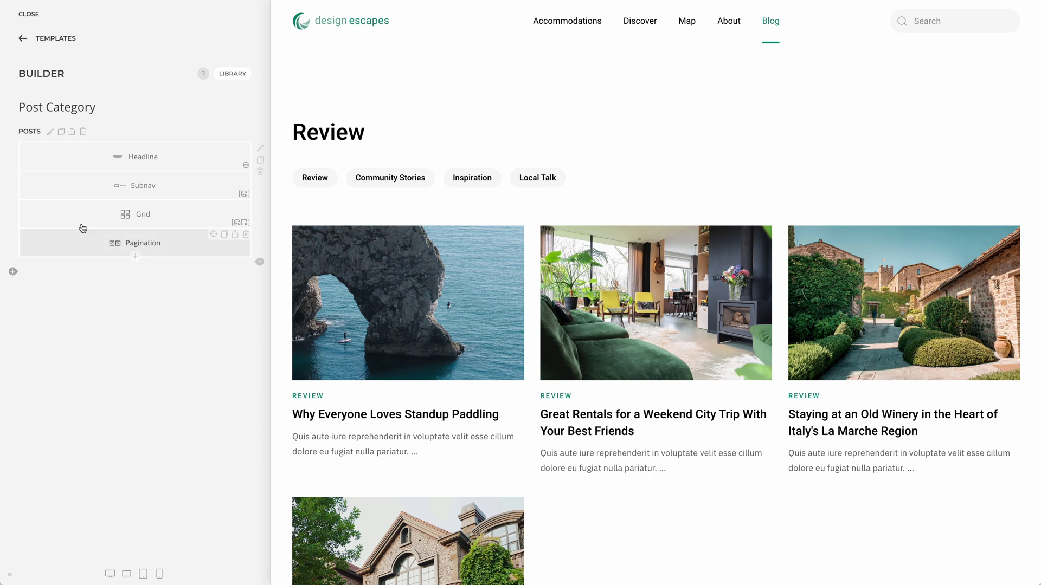
pyautogui.click(46, 41)
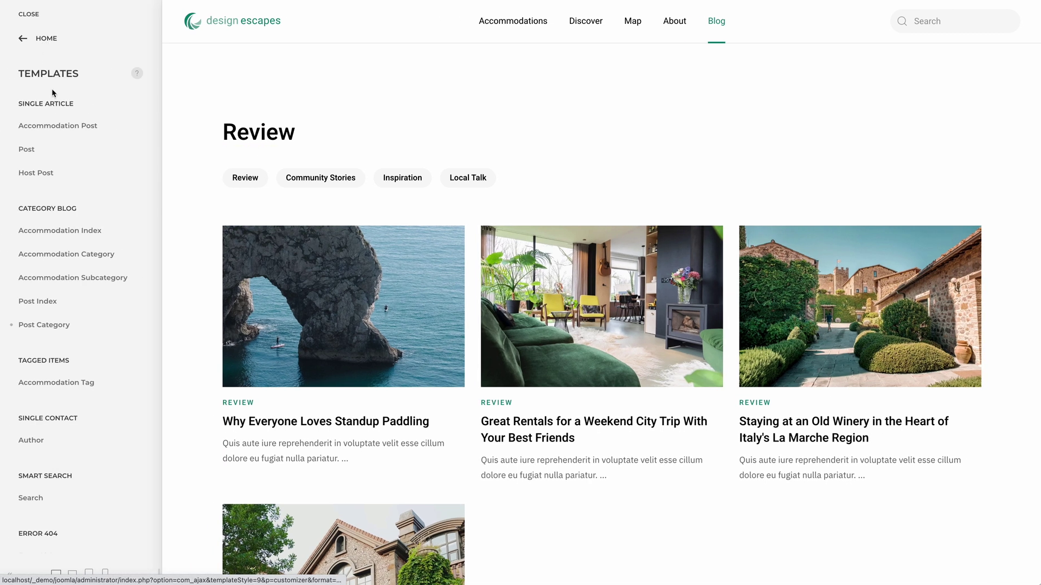
pyautogui.click(118, 441)
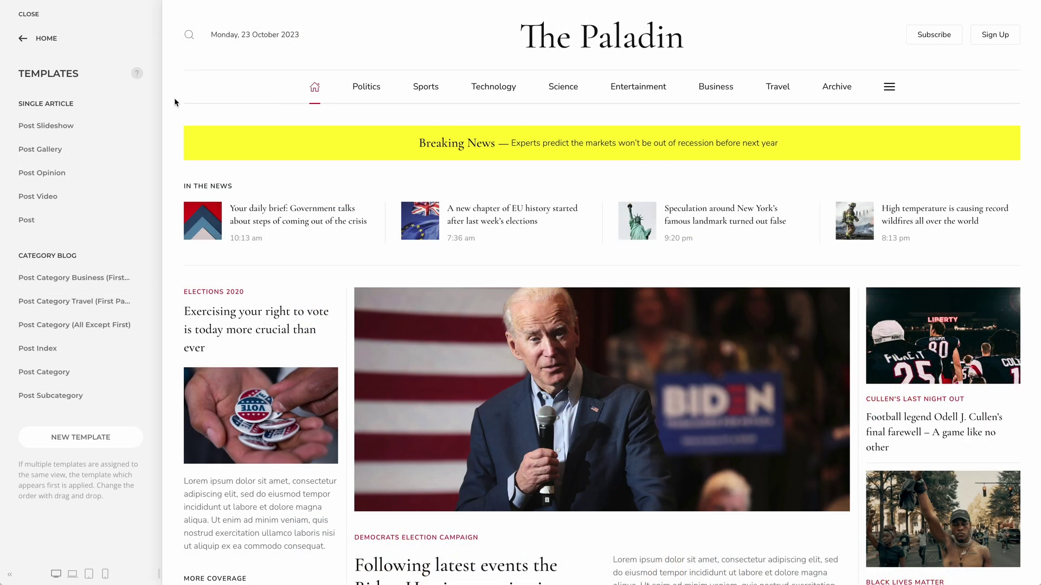
# Open The Paladin's Post Slideshow template layout and scroll through its preview.
pyautogui.click(103, 128)
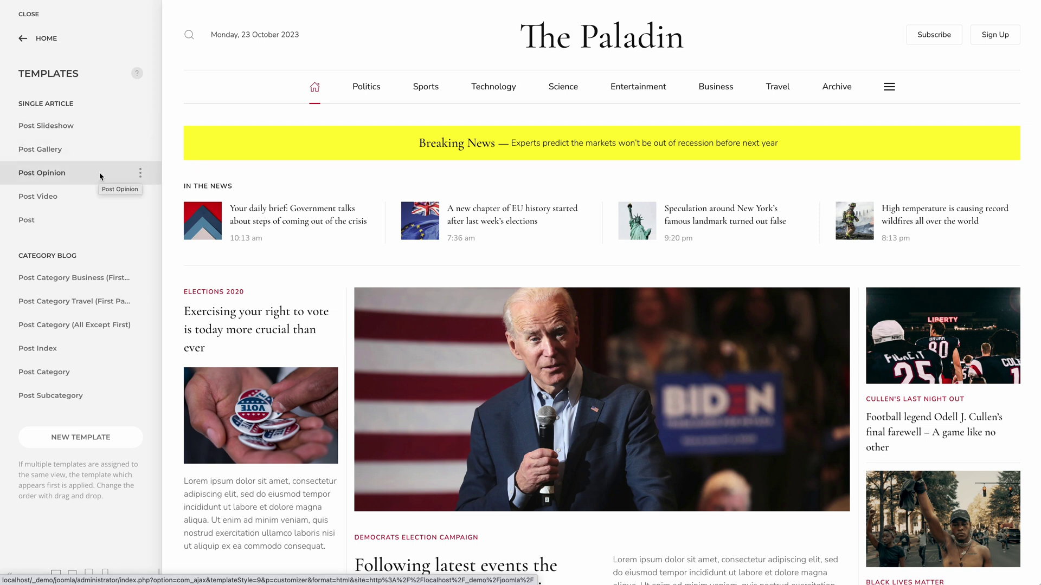
pyautogui.click(115, 130)
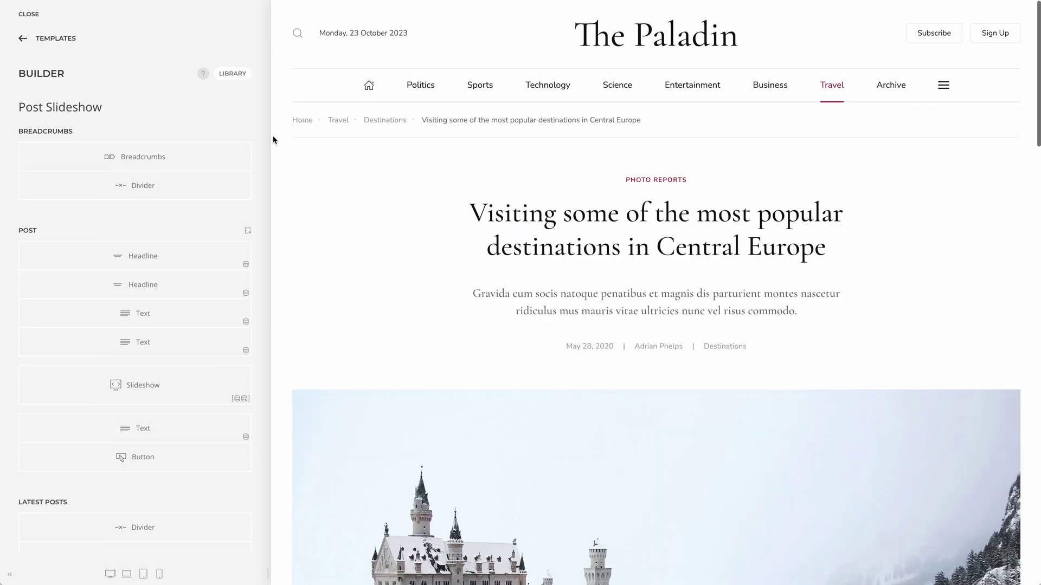
pyautogui.scroll(-6, 275, 140)
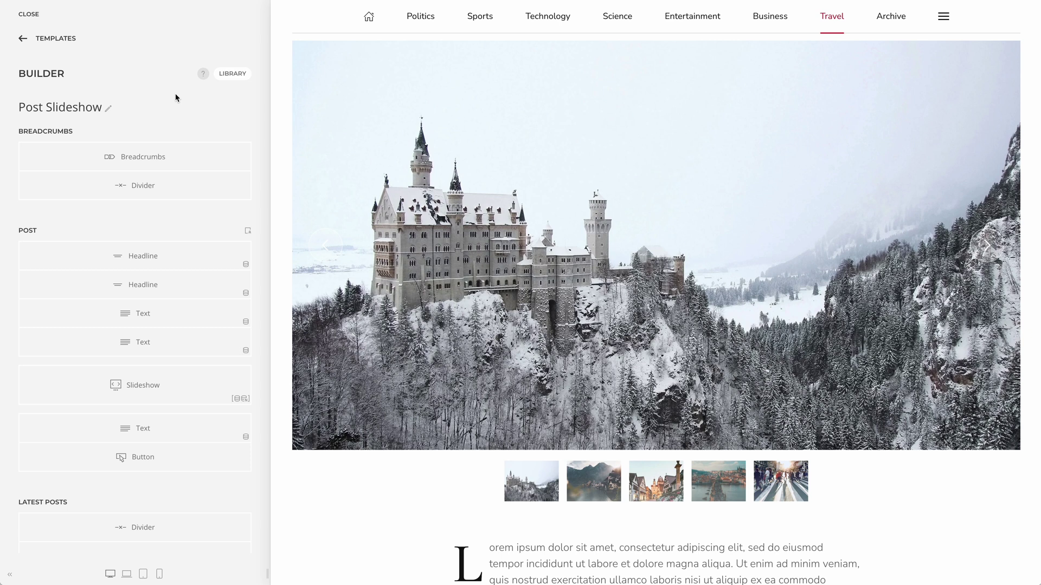
pyautogui.click(56, 39)
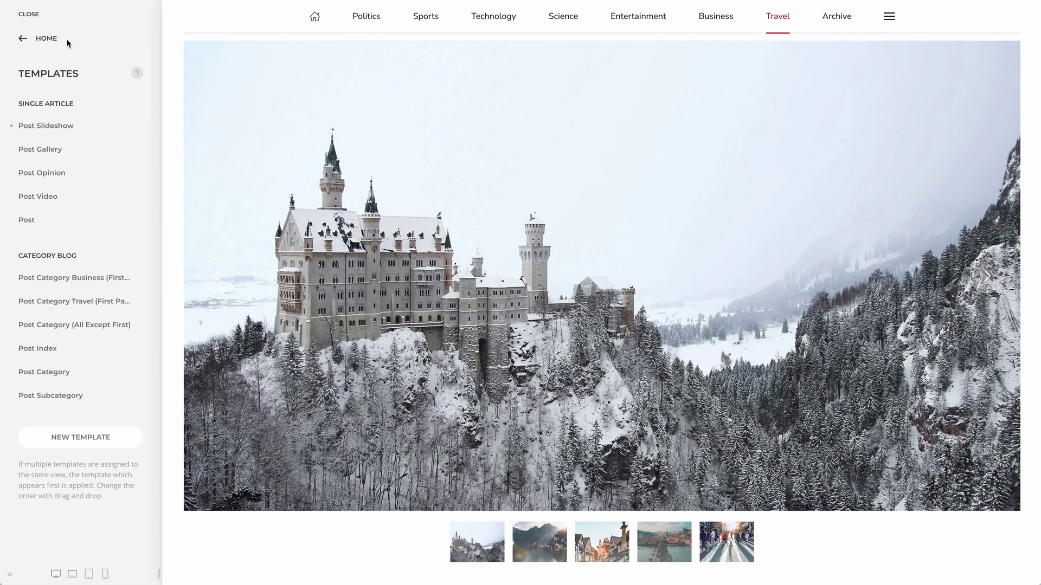
# View the Post Gallery template layout, then open its template settings.
pyautogui.click(104, 152)
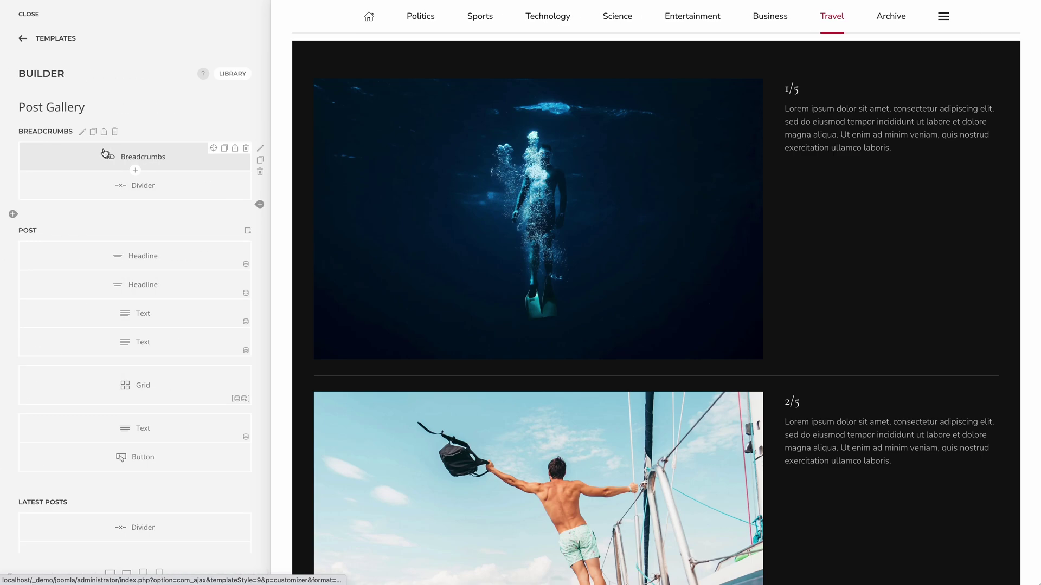
pyautogui.click(52, 39)
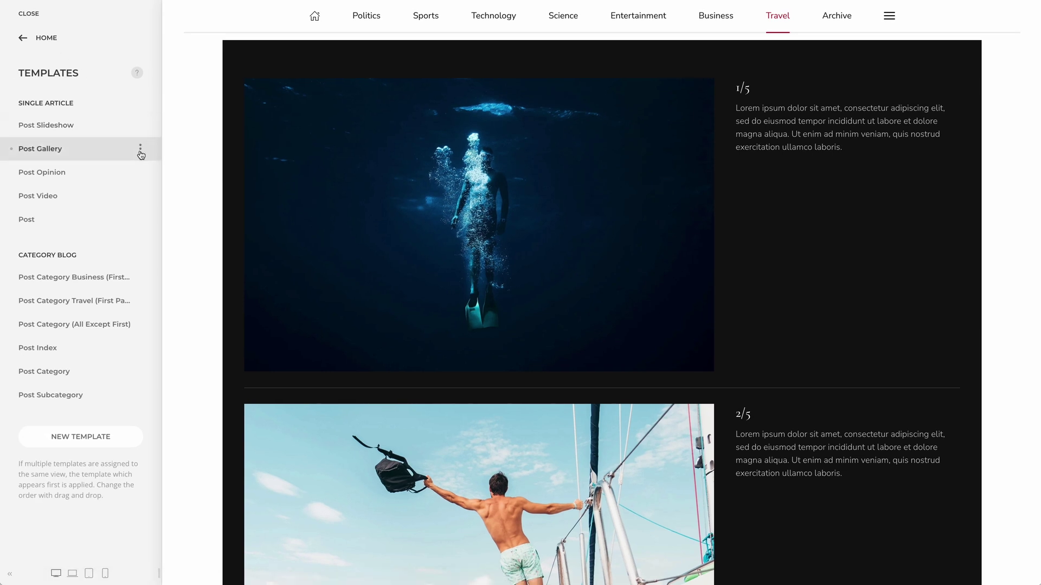
pyautogui.click(140, 152)
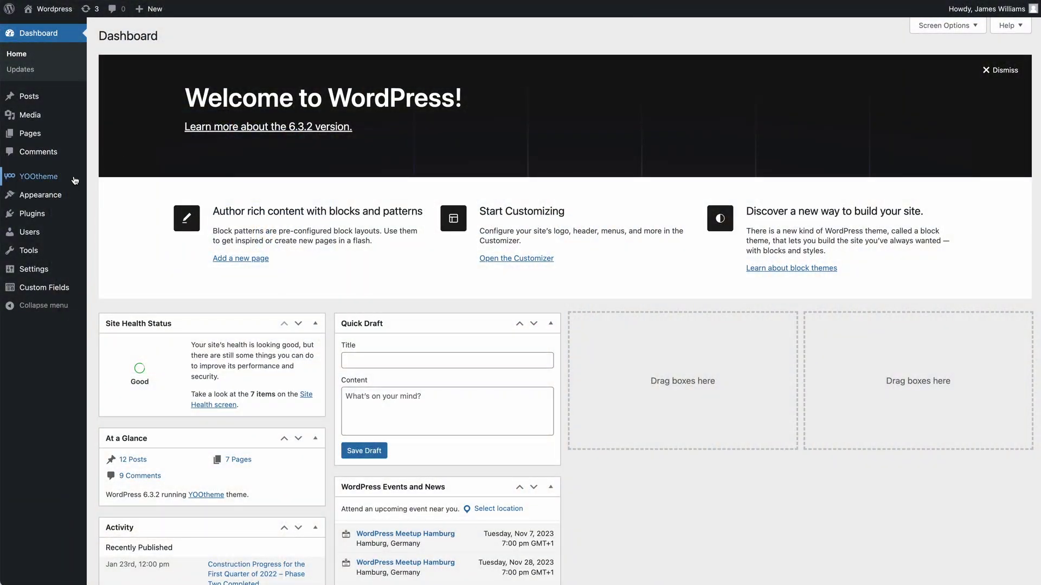
# Launch the YOOtheme customizer from the Gravity Tower WordPress dashboard.
pyautogui.click(74, 180)
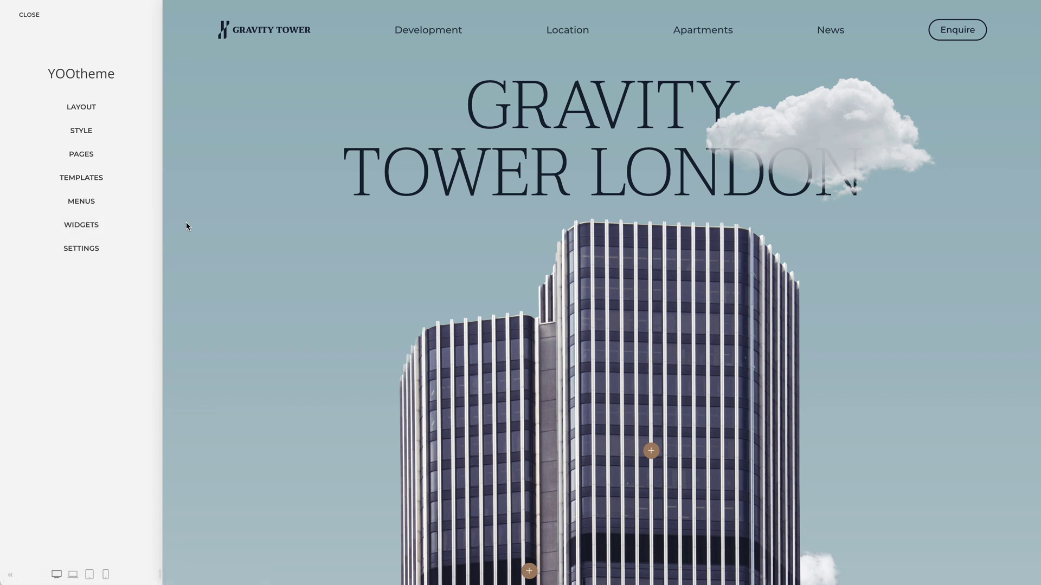
# Show Gravity Tower's Pages list, go back, and show its Templates list.
pyautogui.click(136, 156)
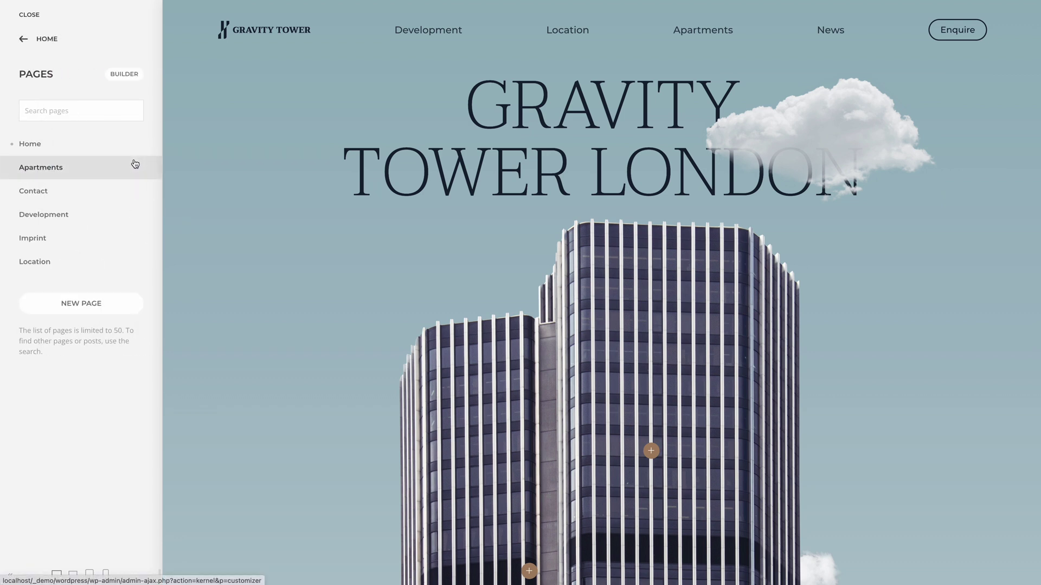
pyautogui.click(46, 40)
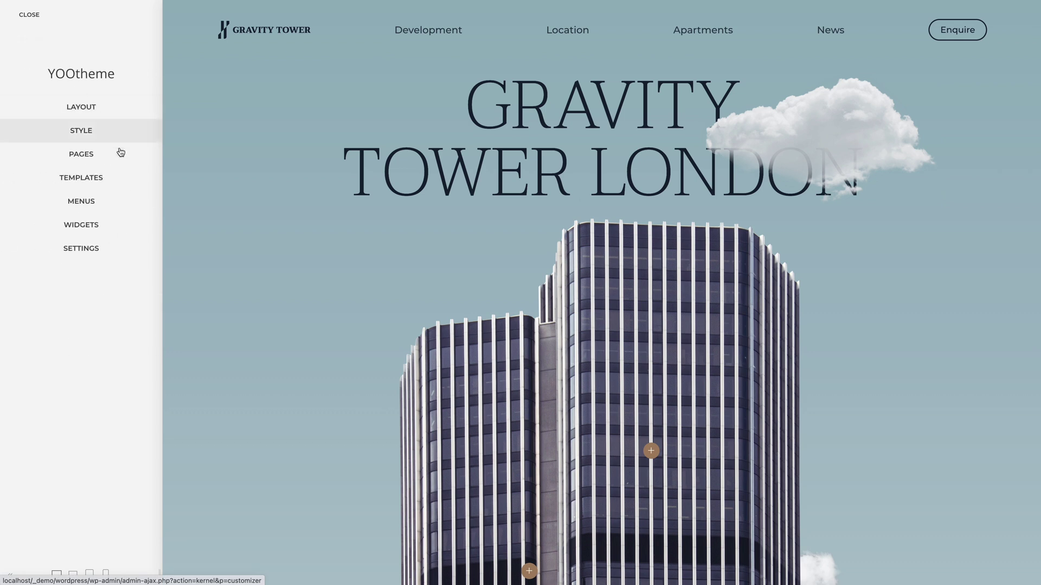
pyautogui.click(132, 179)
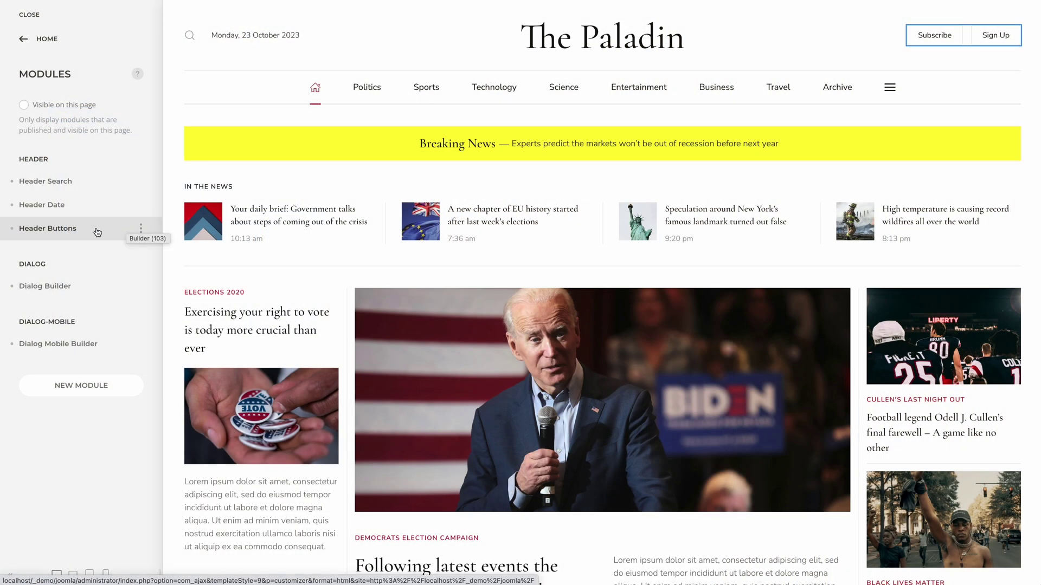
# Open the Header Buttons module in the builder, showing its single Button element.
pyautogui.click(96, 228)
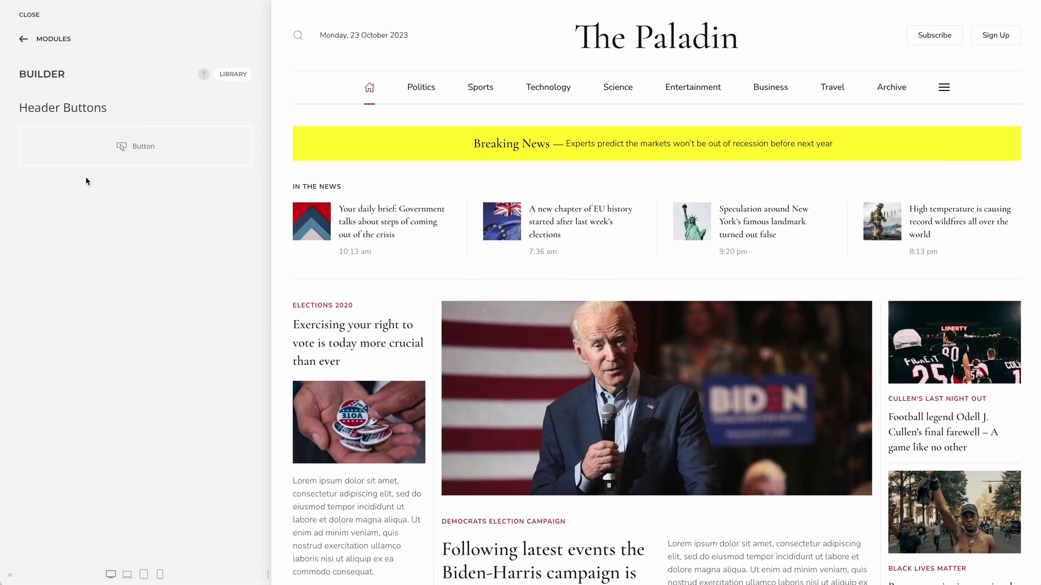
# Open the Header Search module's settings and its full Edit Module form.
pyautogui.click(54, 39)
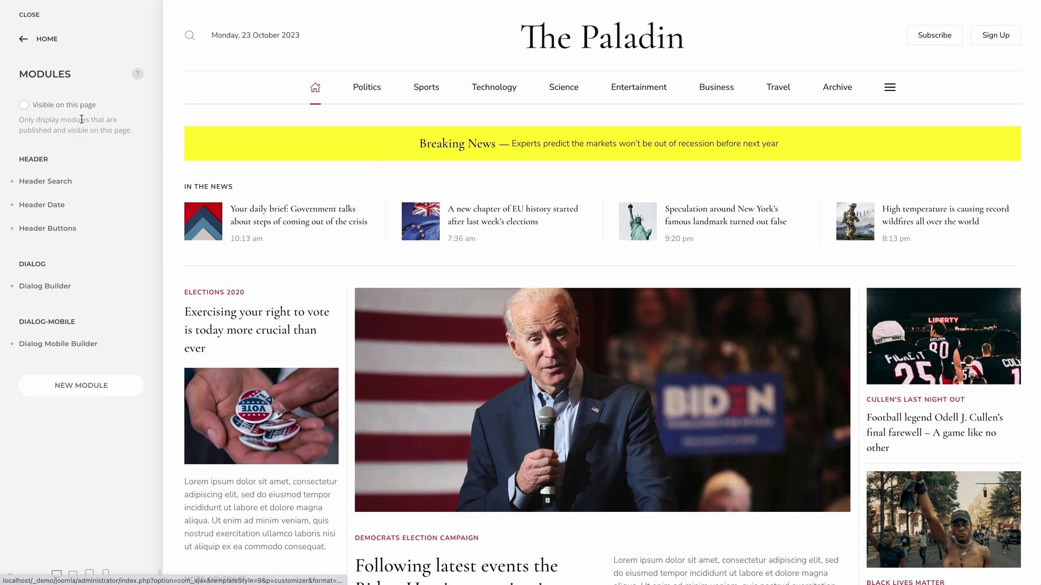
pyautogui.click(95, 181)
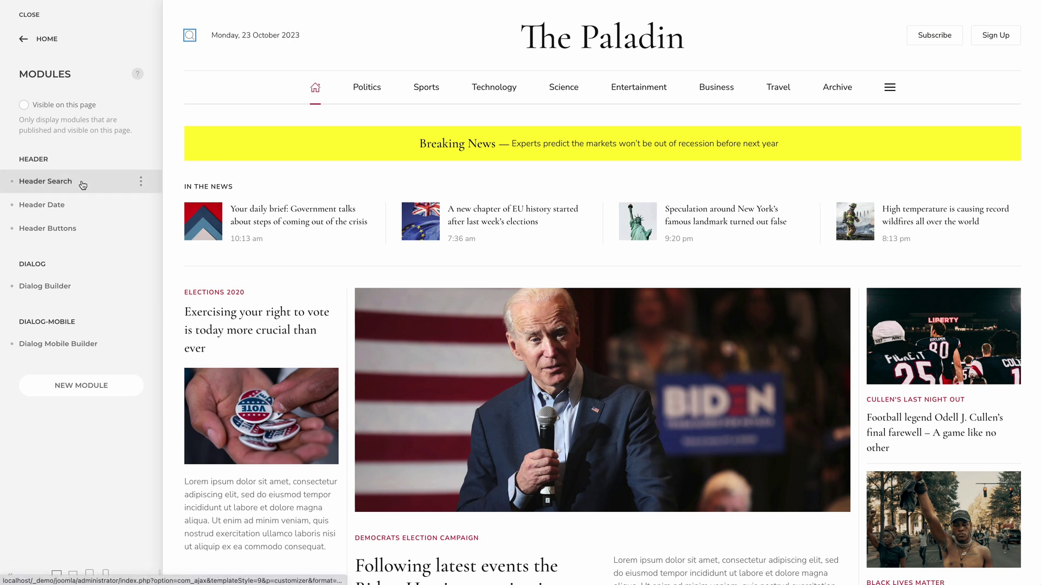
pyautogui.click(137, 184)
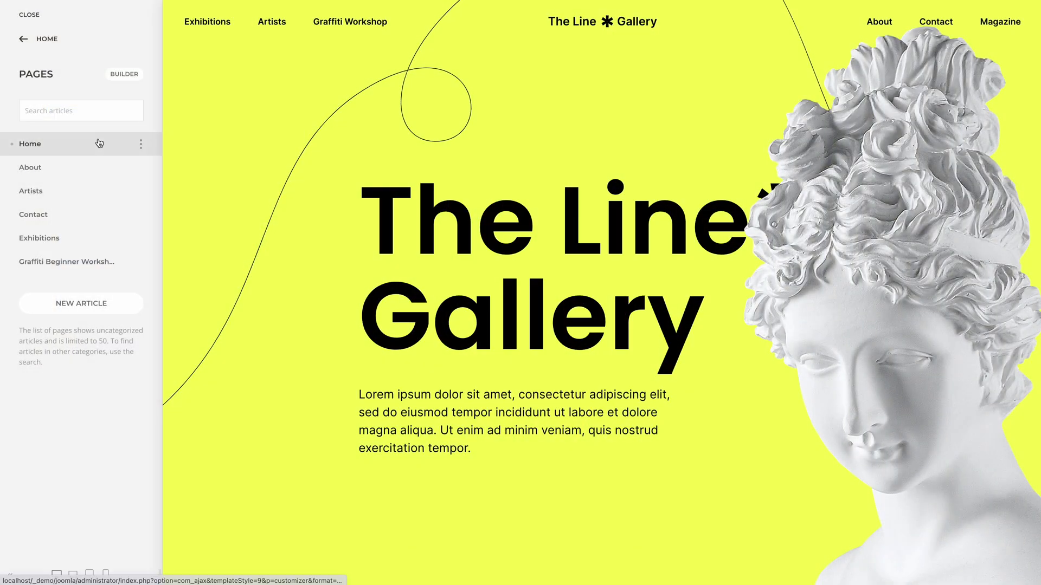
# Open and close the Home article editor, then search the articles for 'ink'.
pyautogui.click(141, 145)
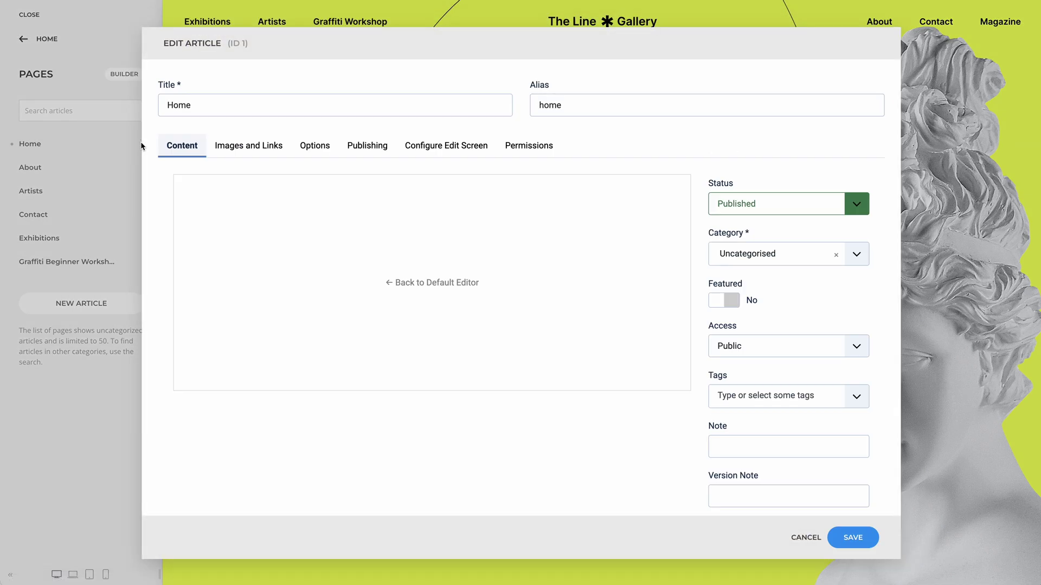
pyautogui.click(119, 147)
pyautogui.click(117, 116)
pyautogui.write('ink')
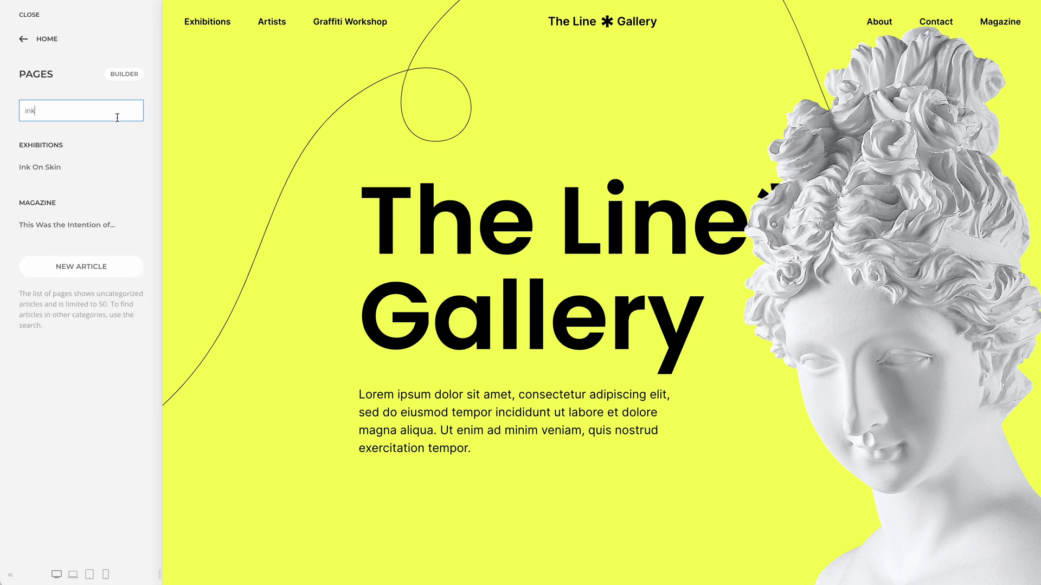
# Check the Ink On Skin article's Exhibition fields, then start a new article.
pyautogui.click(140, 172)
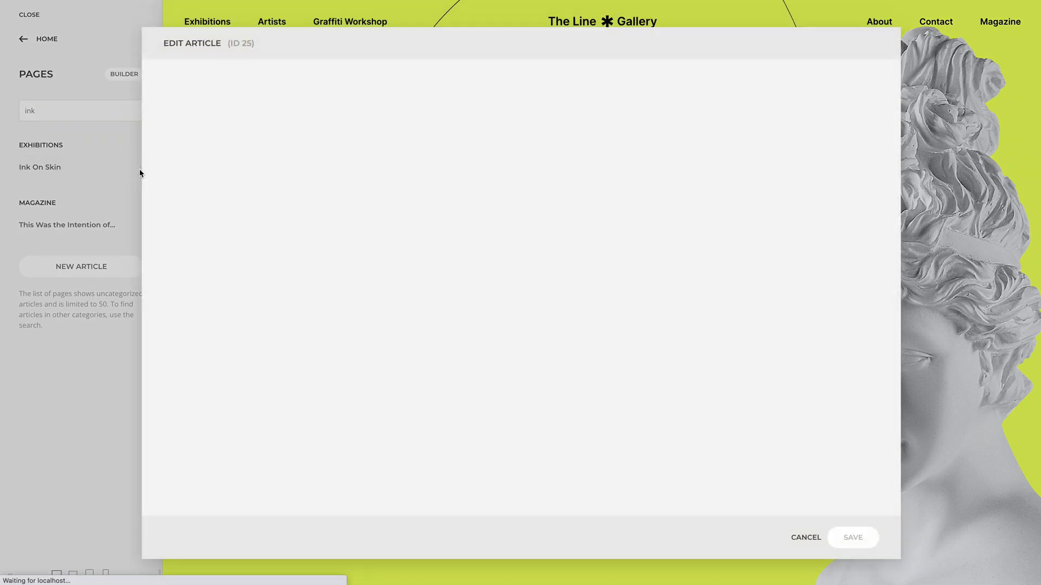
pyautogui.click(361, 148)
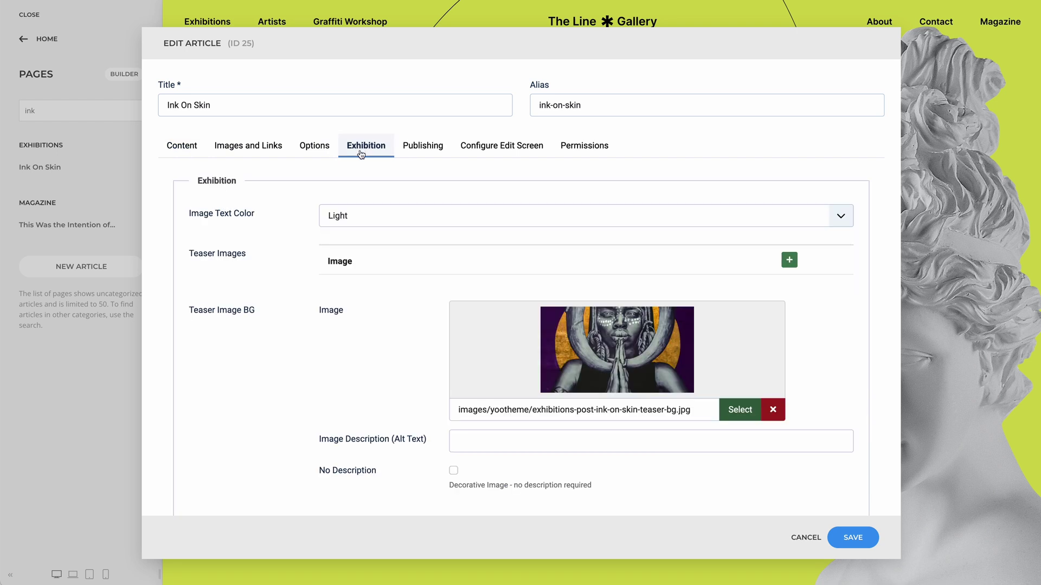
pyautogui.click(123, 155)
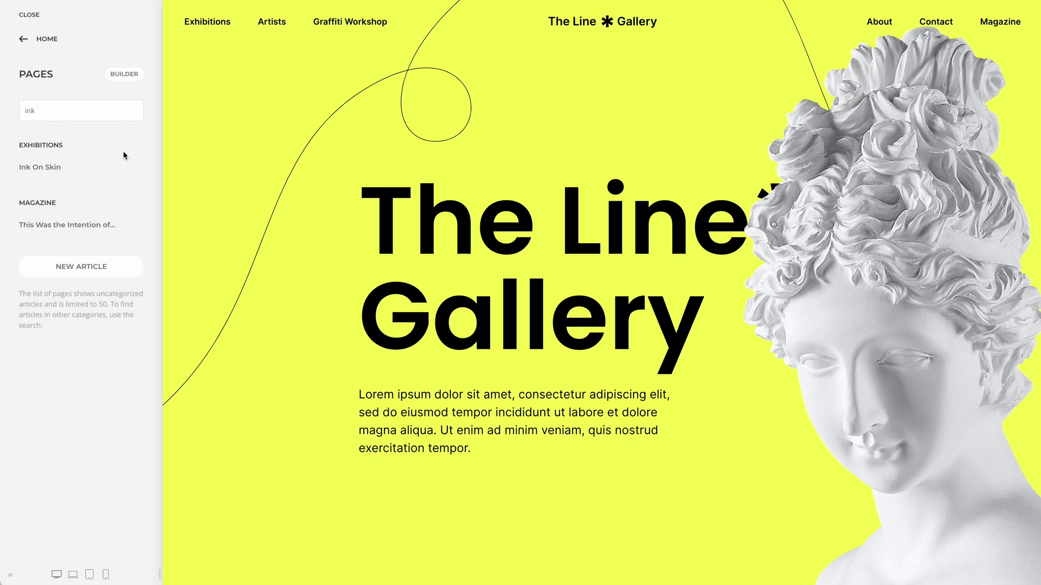
pyautogui.click(126, 270)
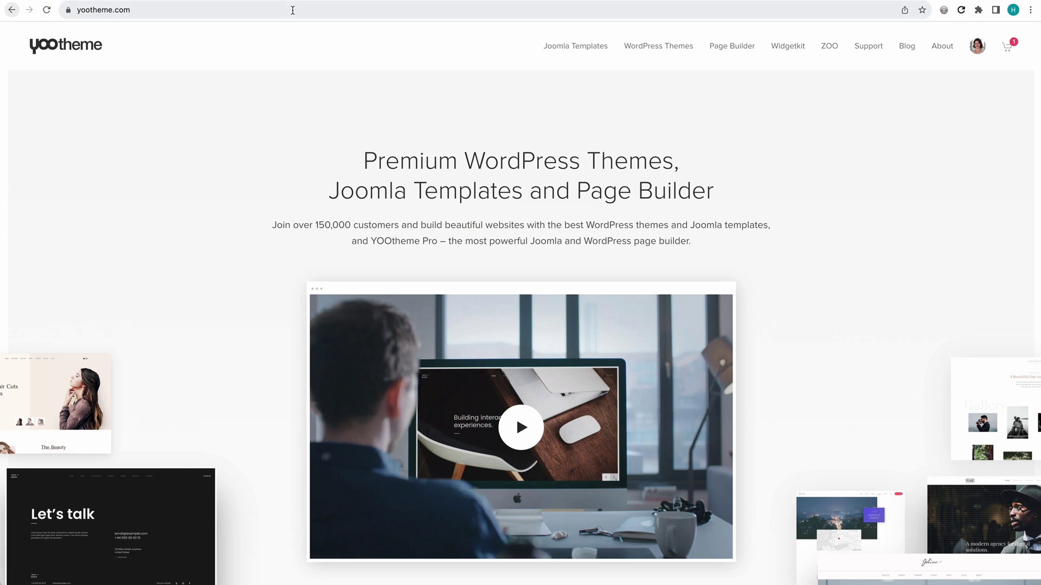
# Go to translate.yootheme.com and open the YOOtheme Pro translation project.
pyautogui.click(293, 10)
pyautogui.write('translate')
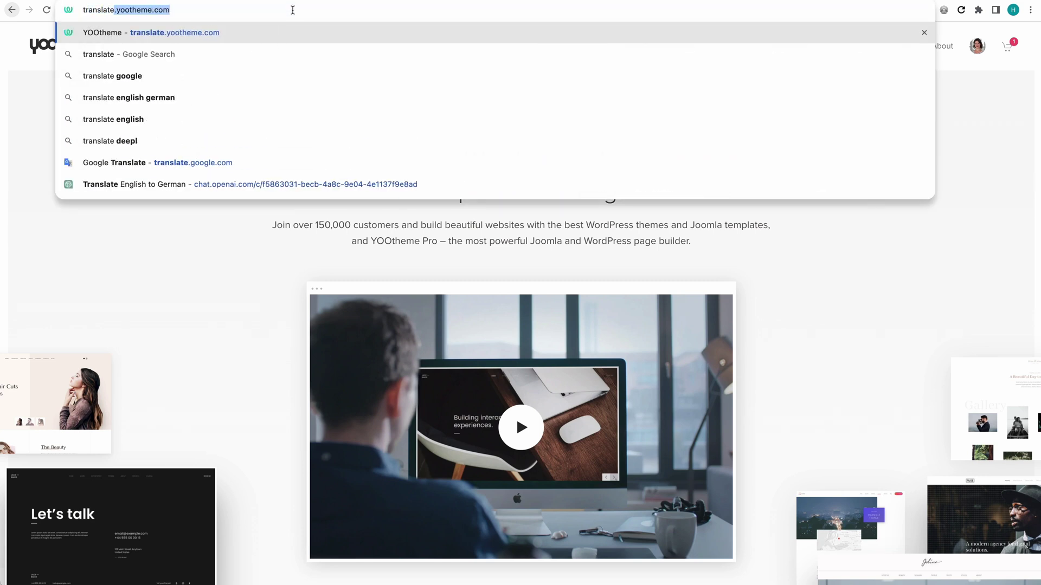
pyautogui.press('Return')
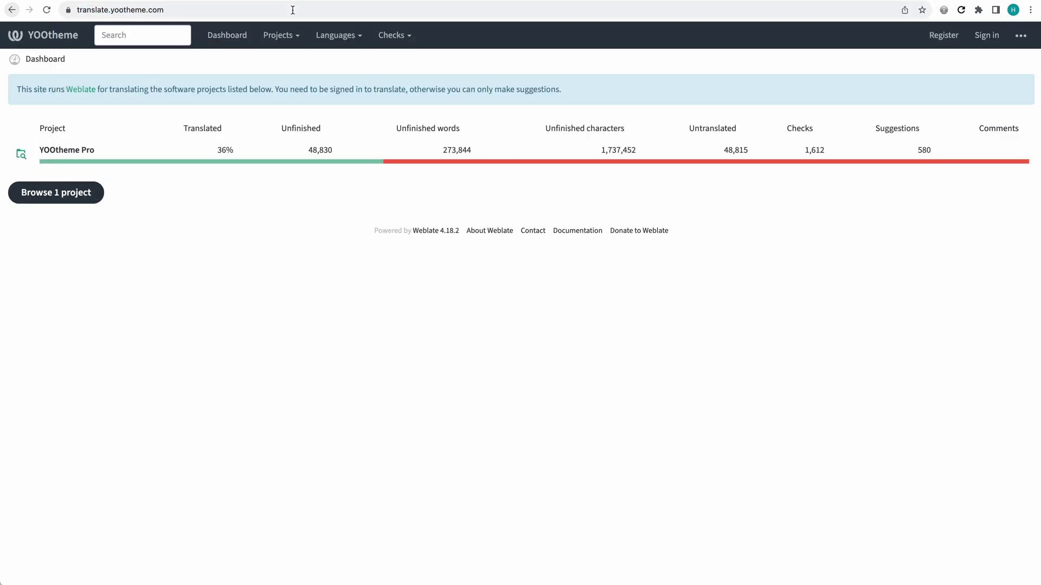
pyautogui.click(92, 151)
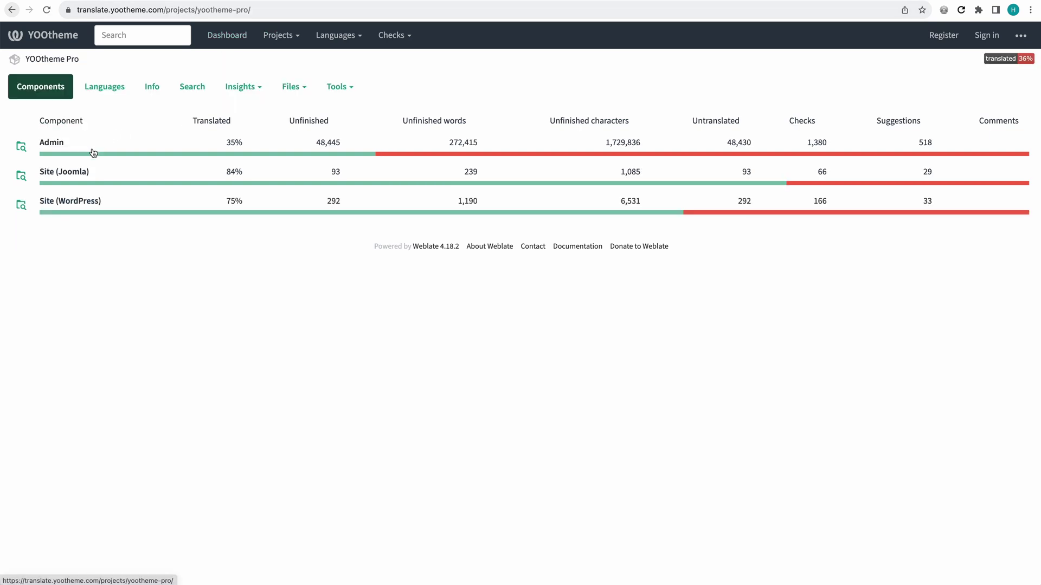